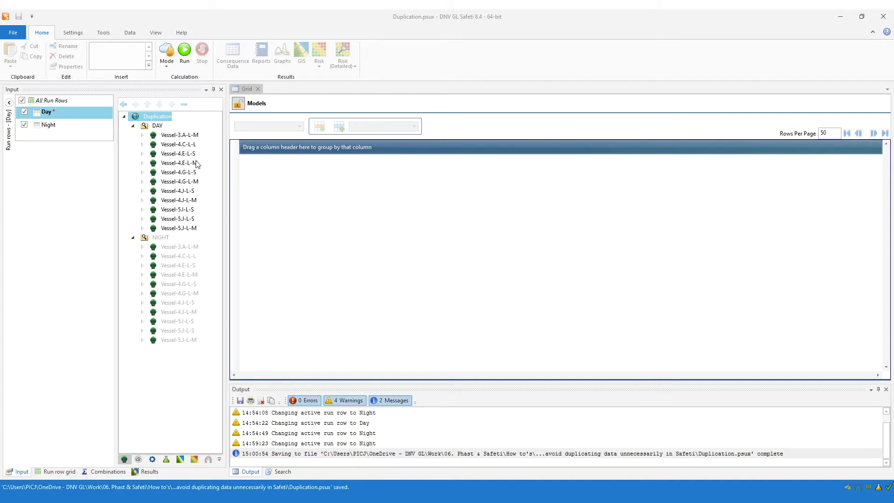
- Review which model and weather folders are assigned to the Day and Night run rows
{"action": "left_click", "coordinate": [150, 128]}
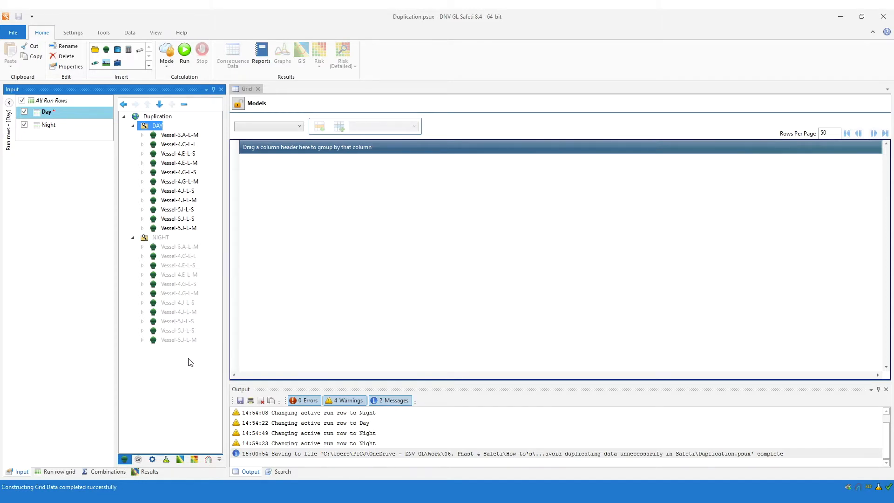
{"action": "left_click", "coordinate": [51, 472]}
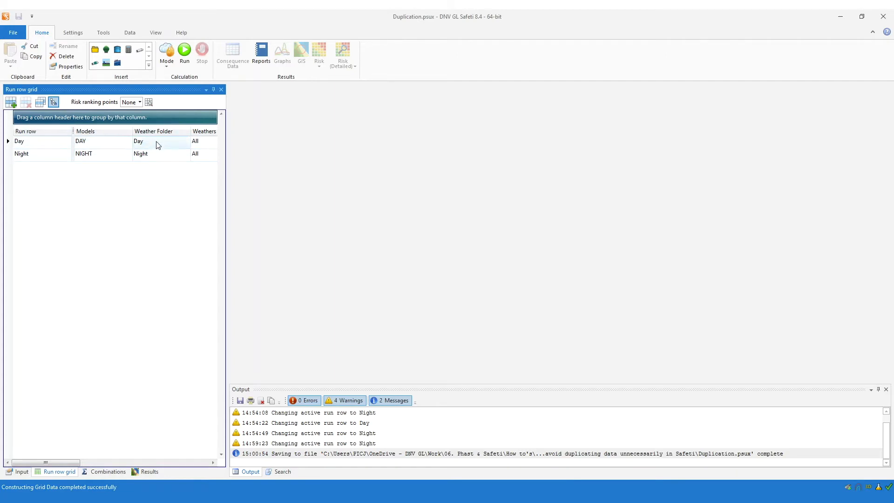
{"action": "left_click", "coordinate": [22, 471]}
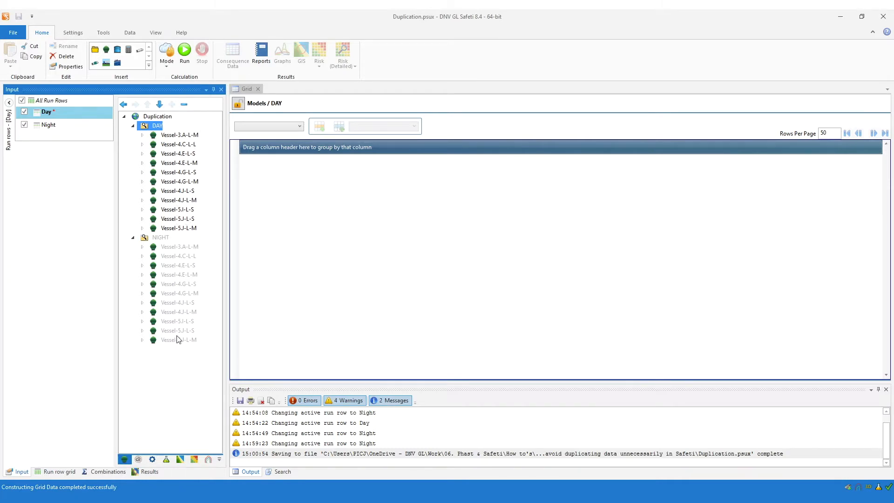
- Compare the material and phase inputs of pressure vessel Vessel-3.A-L-M in the DAY and NIGHT folders
{"action": "left_click", "coordinate": [178, 136]}
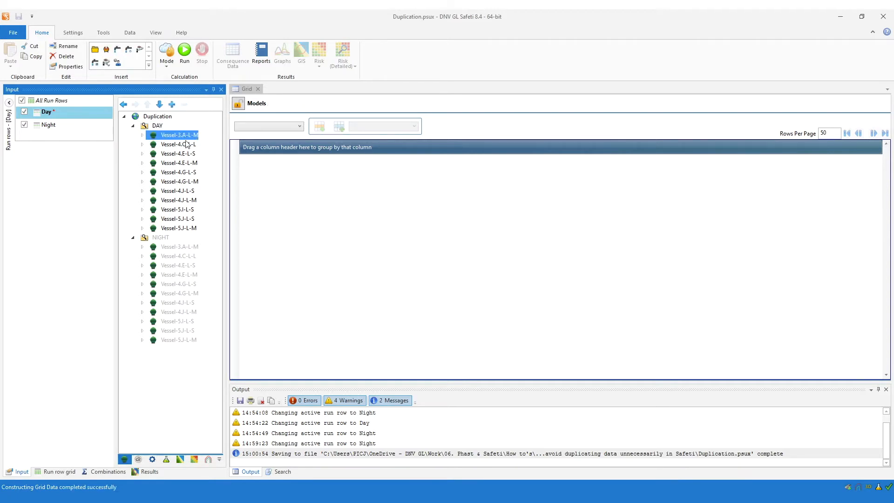
{"action": "left_click", "coordinate": [180, 248]}
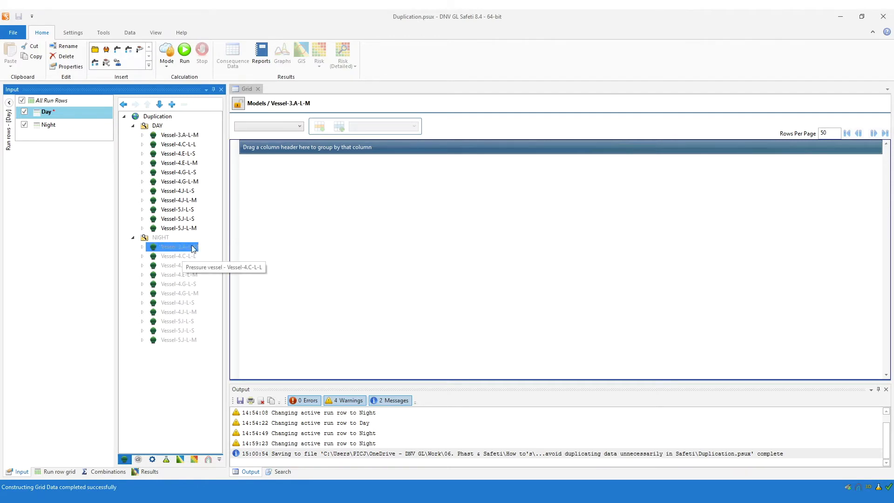
{"action": "double_click", "coordinate": [180, 136]}
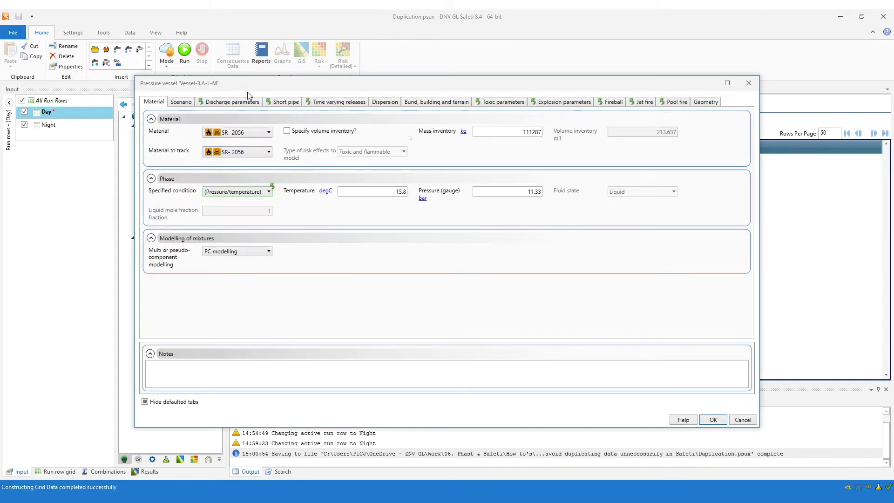
{"action": "left_click_drag", "start_coordinate": [256, 84], "coordinate": [350, 82]}
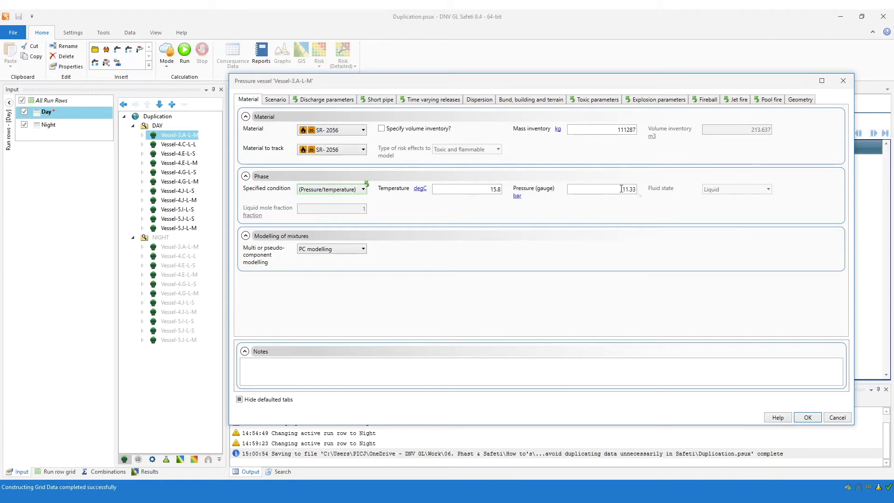
{"action": "left_click", "coordinate": [805, 418]}
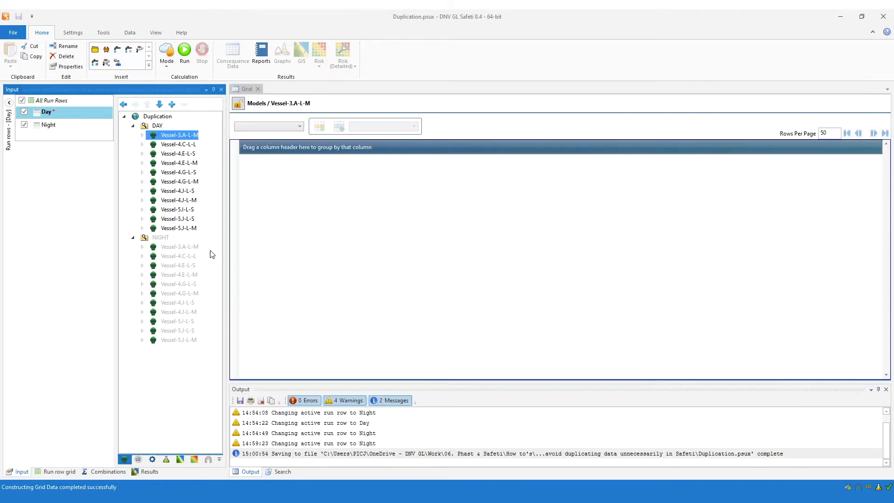
{"action": "double_click", "coordinate": [185, 247]}
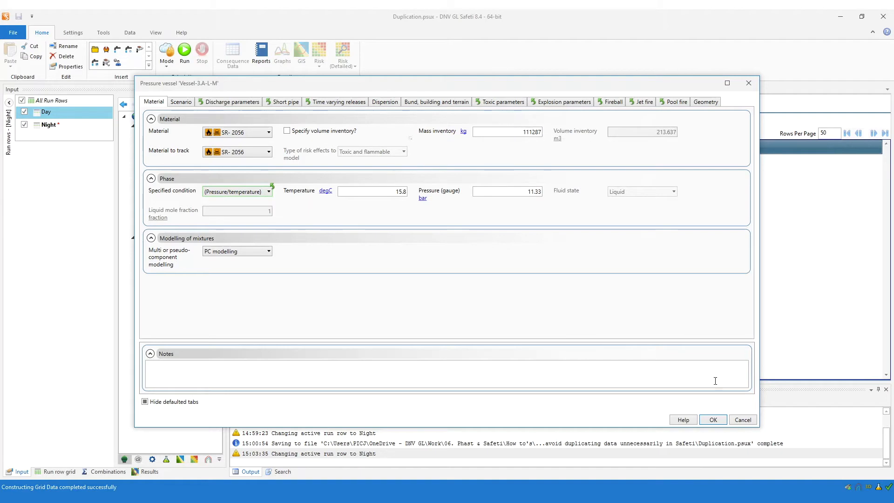
{"action": "left_click", "coordinate": [743, 420]}
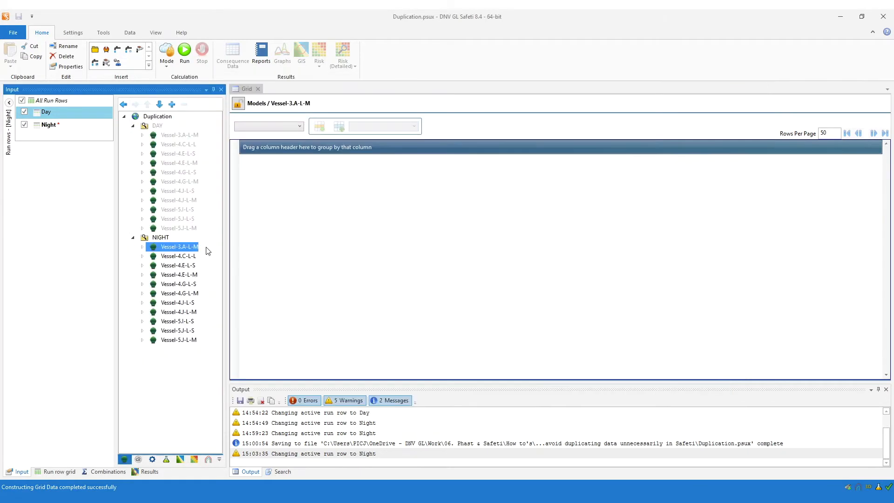
- Compare the scenario inputs of Leak-3.A-L-M under Vessel-3.A-L-M in the NIGHT and DAY folders
{"action": "left_click", "coordinate": [142, 246]}
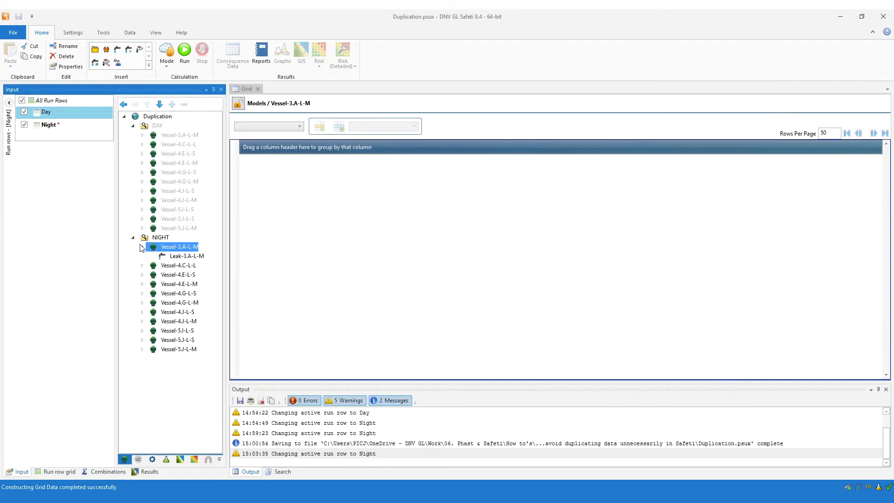
{"action": "left_click", "coordinate": [143, 135]}
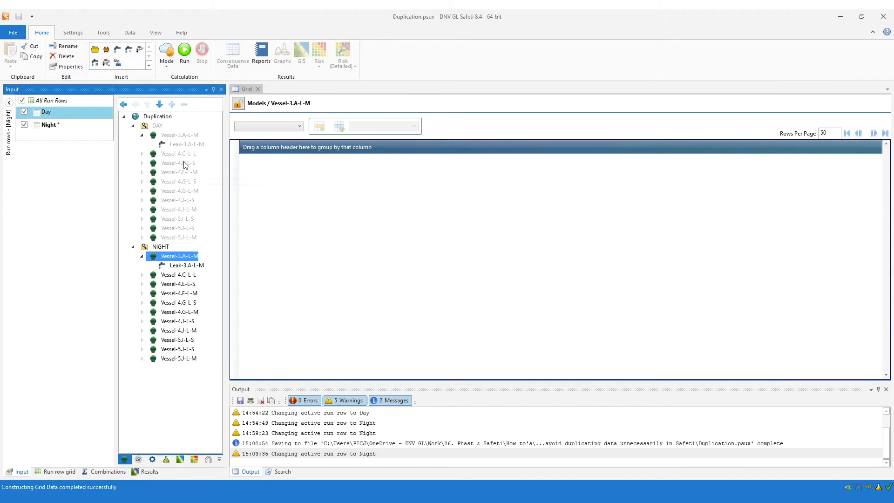
{"action": "double_click", "coordinate": [192, 266]}
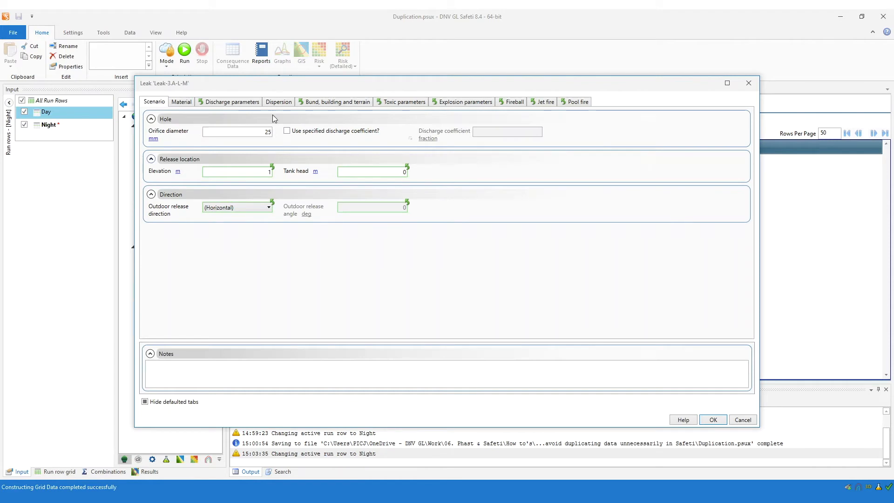
{"action": "left_click_drag", "start_coordinate": [277, 87], "coordinate": [412, 71]}
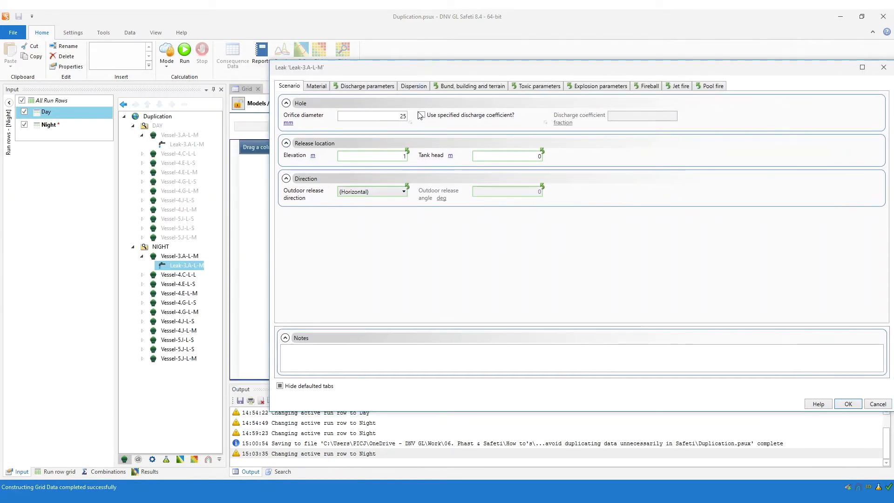
{"action": "left_click_drag", "start_coordinate": [435, 70], "coordinate": [389, 77]}
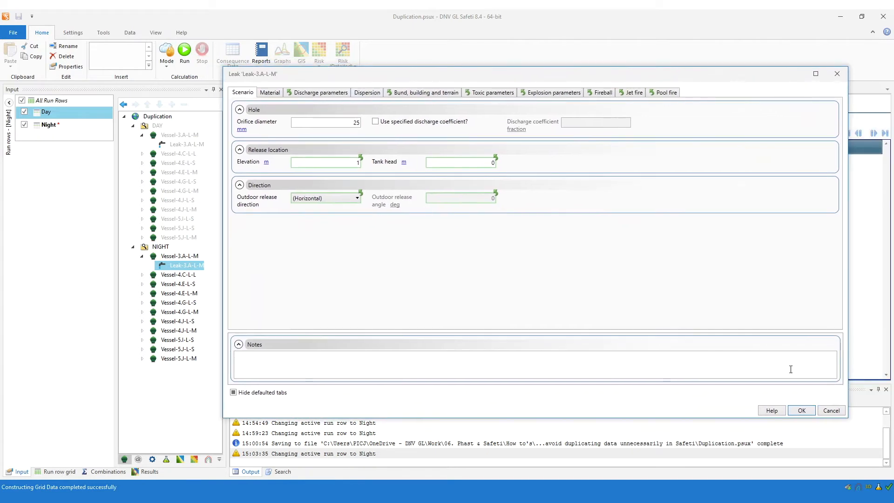
{"action": "left_click", "coordinate": [827, 414]}
{"action": "double_click", "coordinate": [193, 148]}
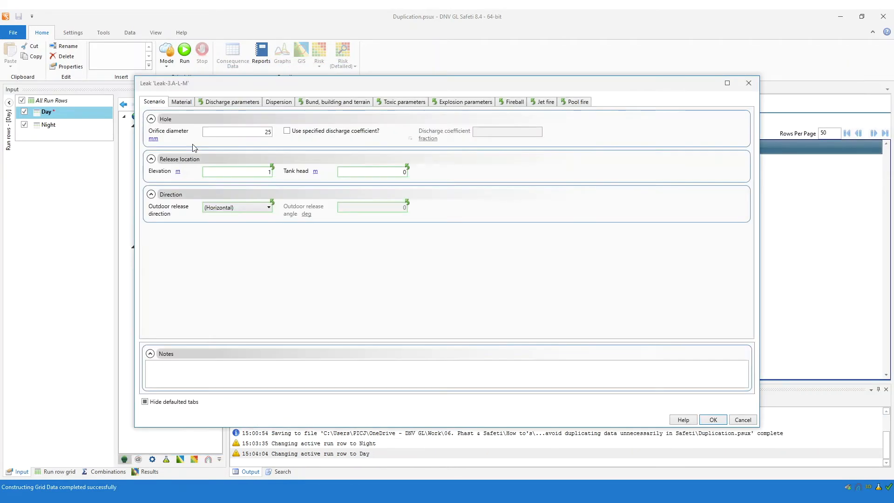
{"action": "left_click_drag", "start_coordinate": [278, 89], "coordinate": [359, 89]}
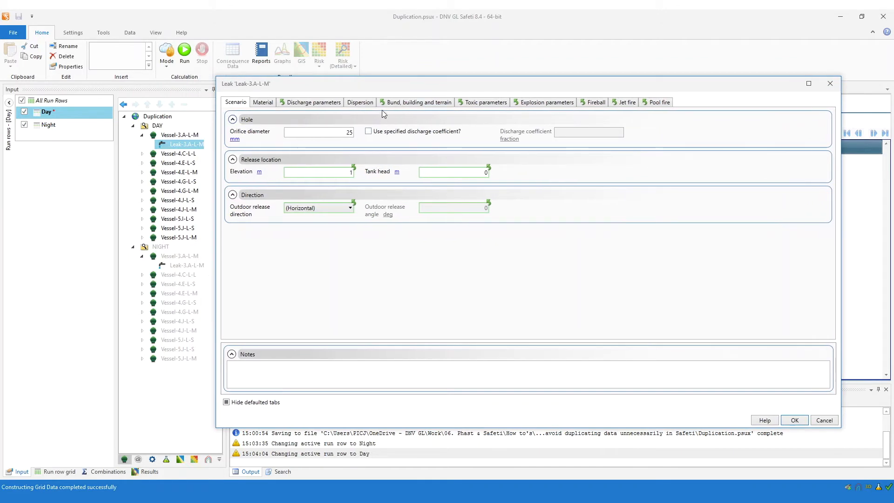
{"action": "left_click", "coordinate": [824, 420]}
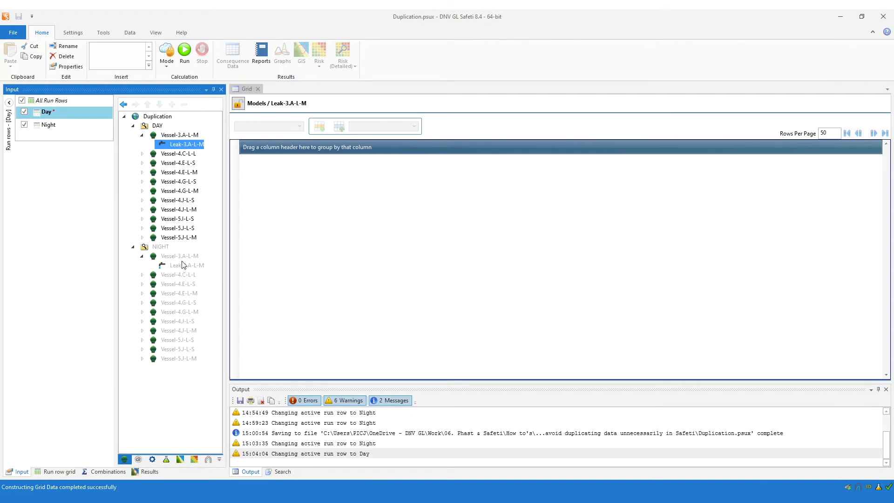
- Rename the DAY folder in the model tree as Models
{"action": "left_click", "coordinate": [146, 250]}
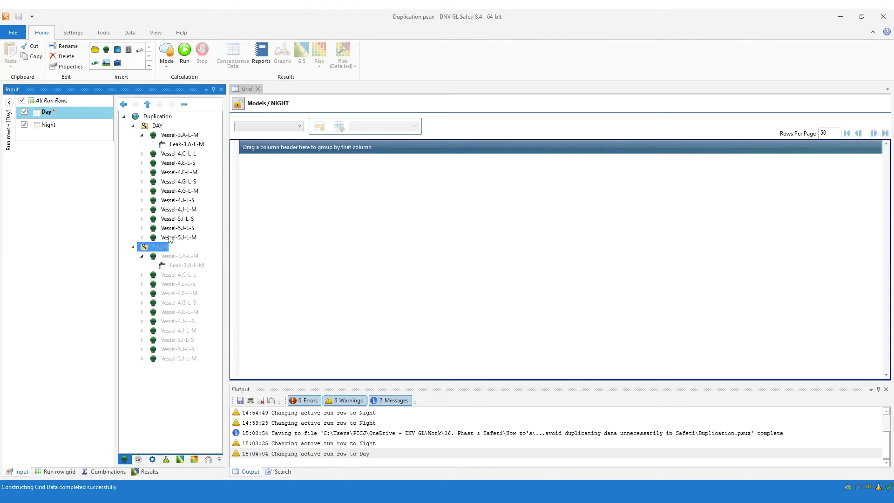
{"action": "left_click", "coordinate": [160, 129]}
{"action": "left_click", "coordinate": [159, 126]}
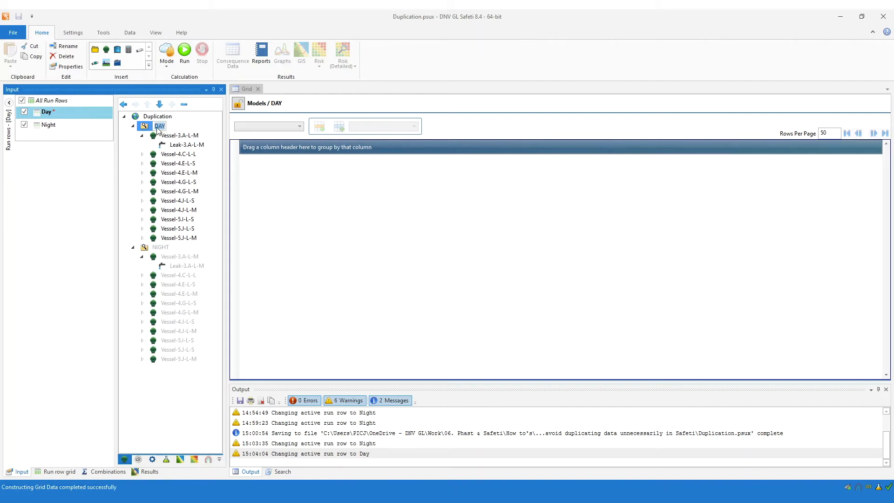
{"action": "type", "text": "Models"}
{"action": "key", "text": "Return"}
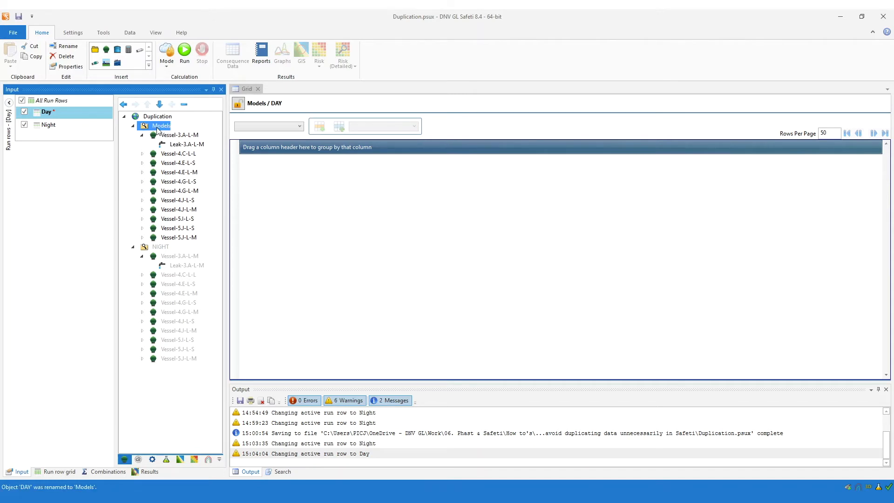
- Create a selection named Models for the Day run row and include the entire Models folder in it
{"action": "left_click", "coordinate": [149, 248]}
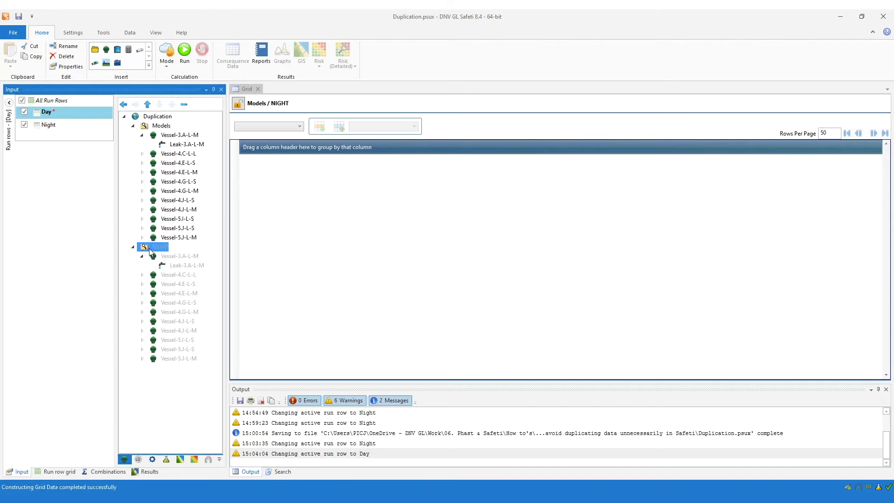
{"action": "left_click", "coordinate": [60, 472]}
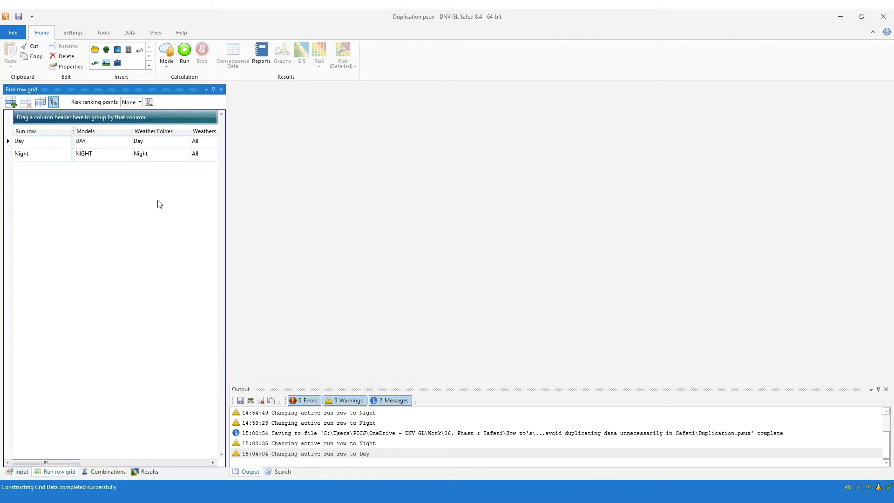
{"action": "left_click", "coordinate": [106, 143]}
{"action": "left_click", "coordinate": [125, 141]}
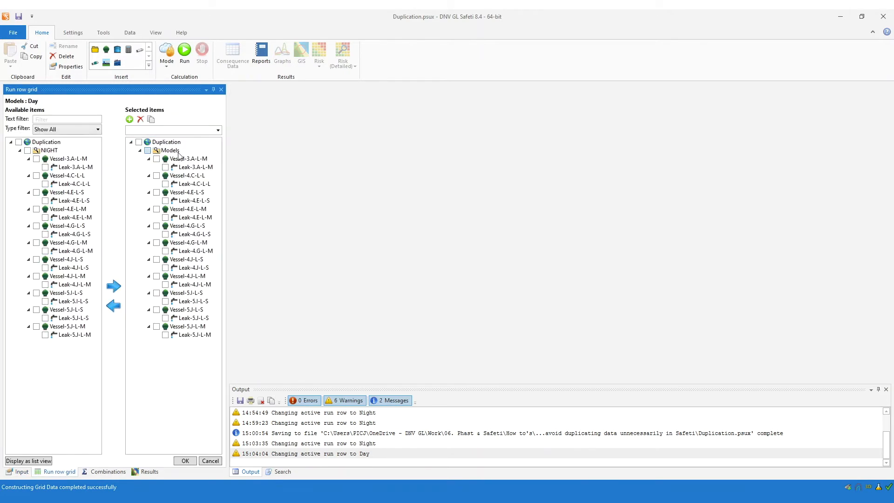
{"action": "left_click", "coordinate": [218, 130]}
{"action": "left_click", "coordinate": [167, 145]}
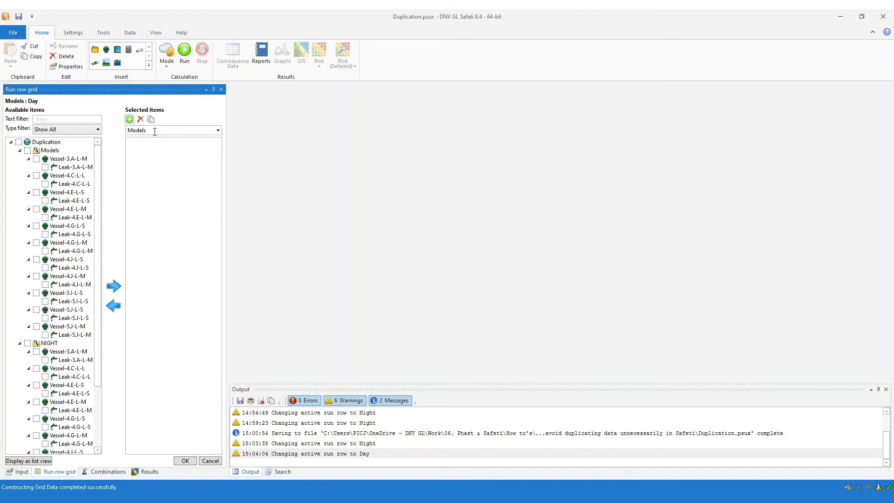
{"action": "left_click", "coordinate": [28, 150]}
{"action": "left_click", "coordinate": [114, 286]}
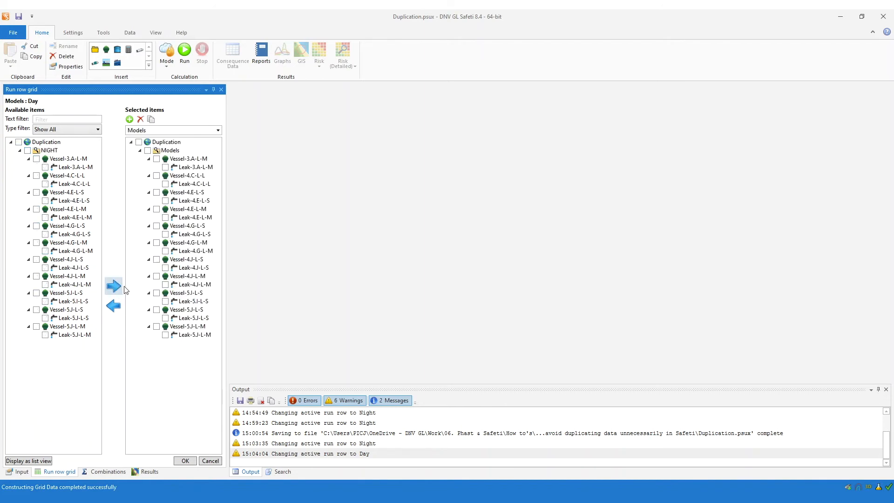
{"action": "left_click", "coordinate": [185, 461]}
- Assign the Models selection to the Night run row and check the populations set for both run rows
{"action": "left_click", "coordinate": [132, 156]}
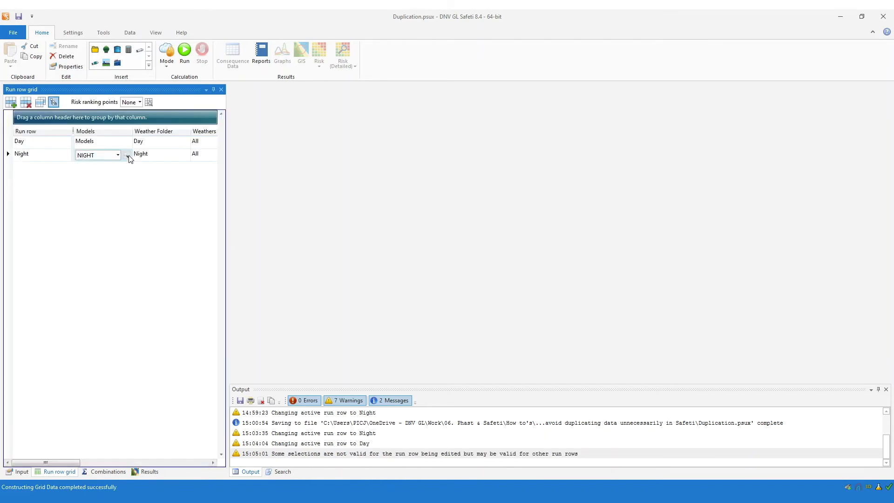
{"action": "left_click", "coordinate": [118, 155]}
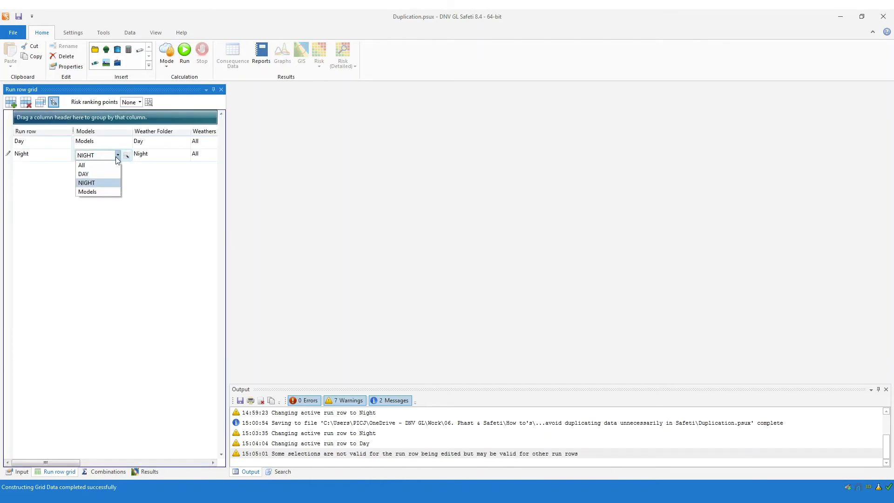
{"action": "left_click", "coordinate": [88, 192]}
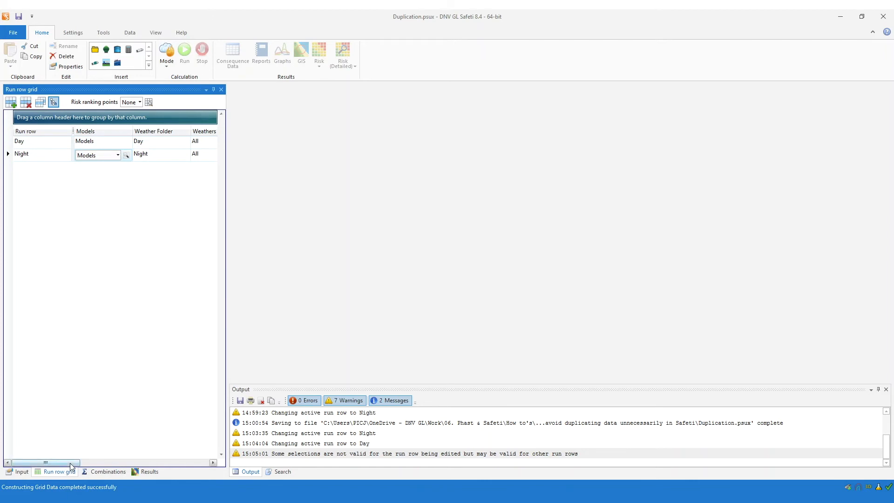
{"action": "left_click_drag", "start_coordinate": [71, 464], "coordinate": [128, 467]}
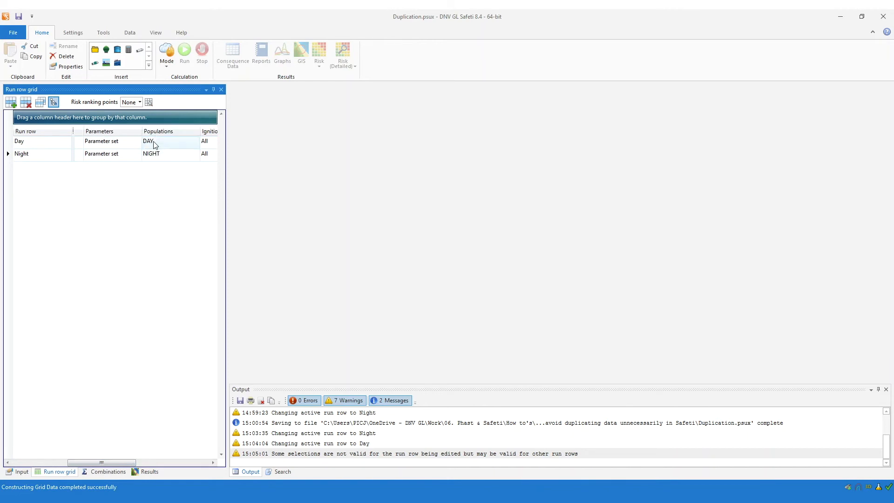
{"action": "left_click_drag", "start_coordinate": [121, 463], "coordinate": [27, 476]}
- Delete the duplicate NIGHT folder with its vessels from the model tree and collapse Vessel-3.A-L-M
{"action": "left_click", "coordinate": [22, 472]}
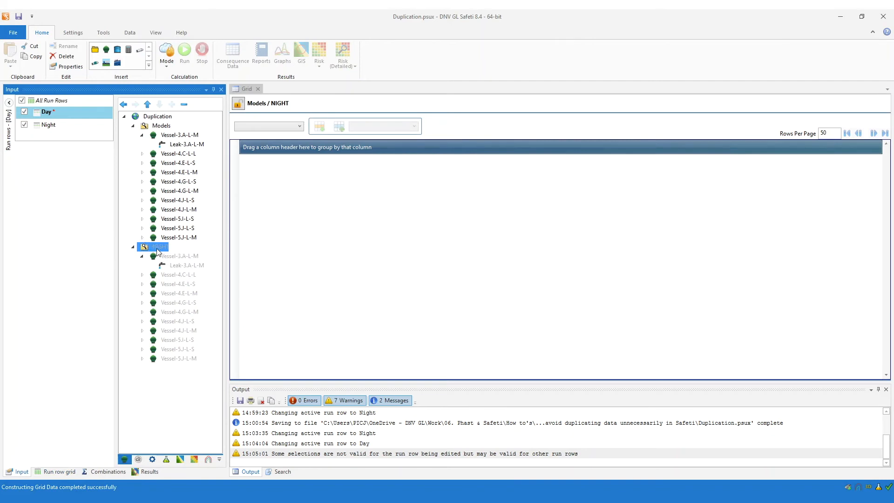
{"action": "key", "text": "Delete"}
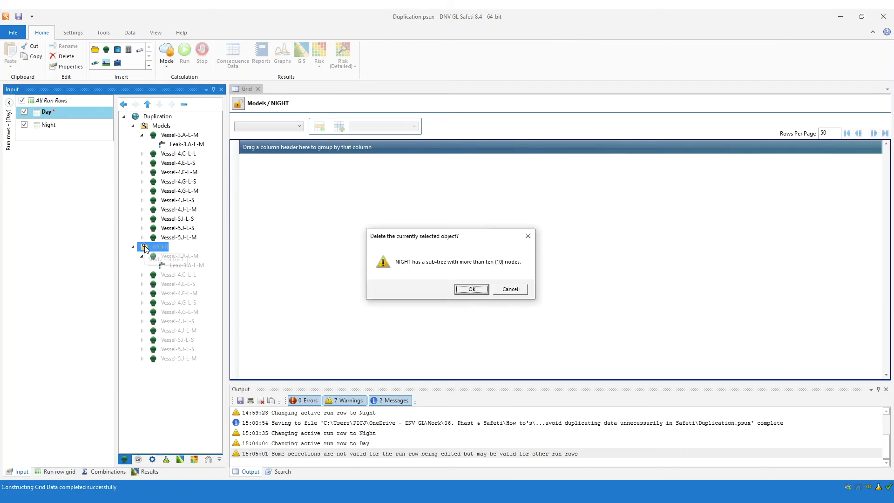
{"action": "left_click", "coordinate": [463, 289]}
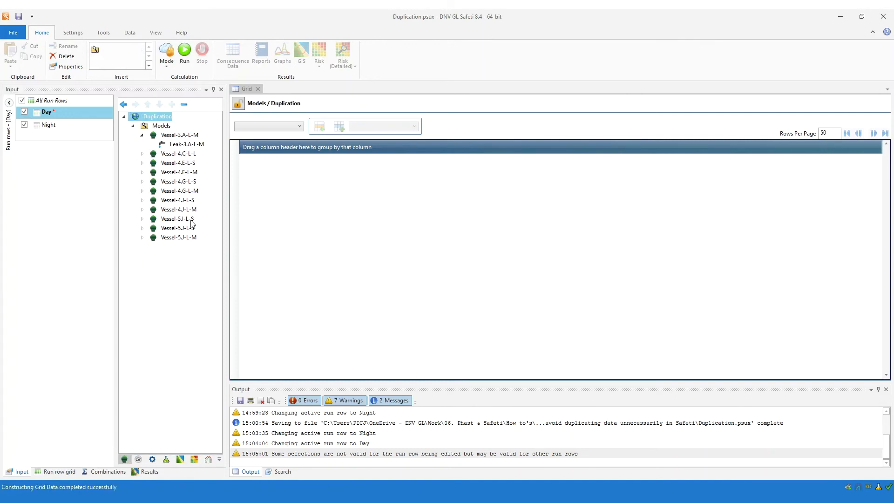
{"action": "left_click", "coordinate": [142, 135]}
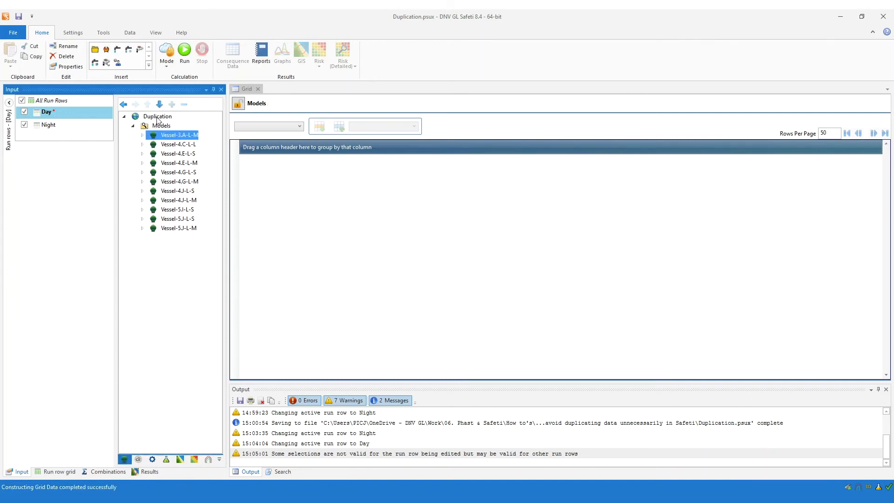